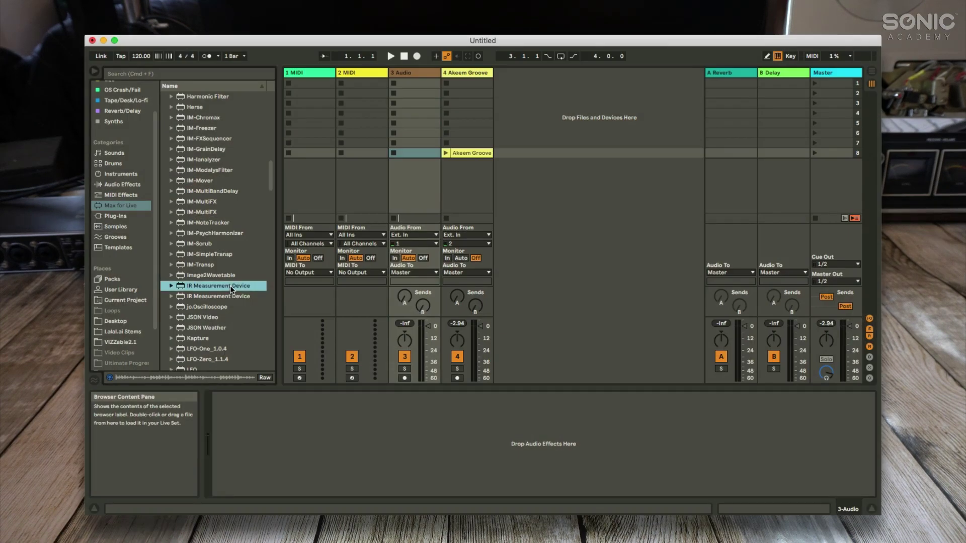
Step: Load the IR Measurement Device onto the 3 Audio track
left_click_drag(231, 289, 402, 124)
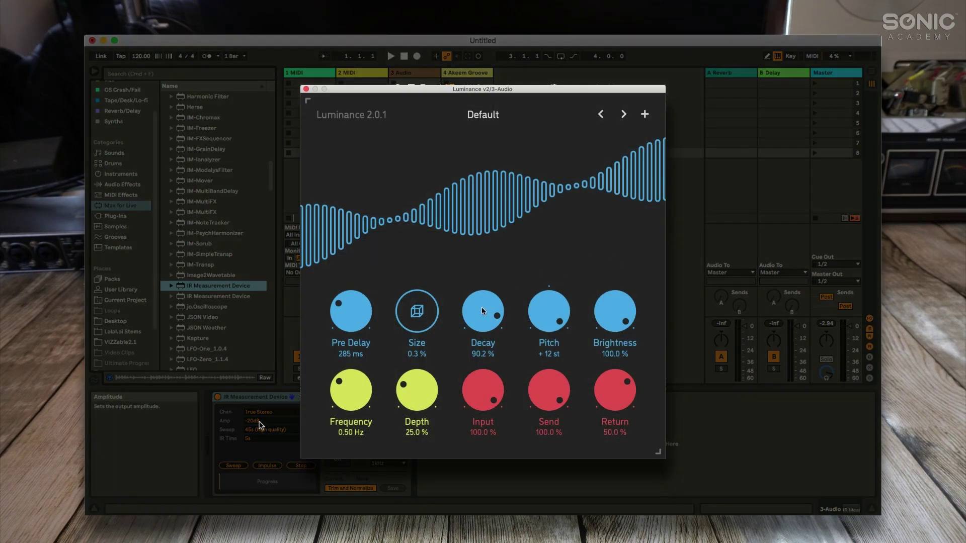
Step: In the Luminance reverb, set Decay to 67.6 % and Size to 100 %, and lower the Pitch
left_click_drag(482, 322, 482, 372)
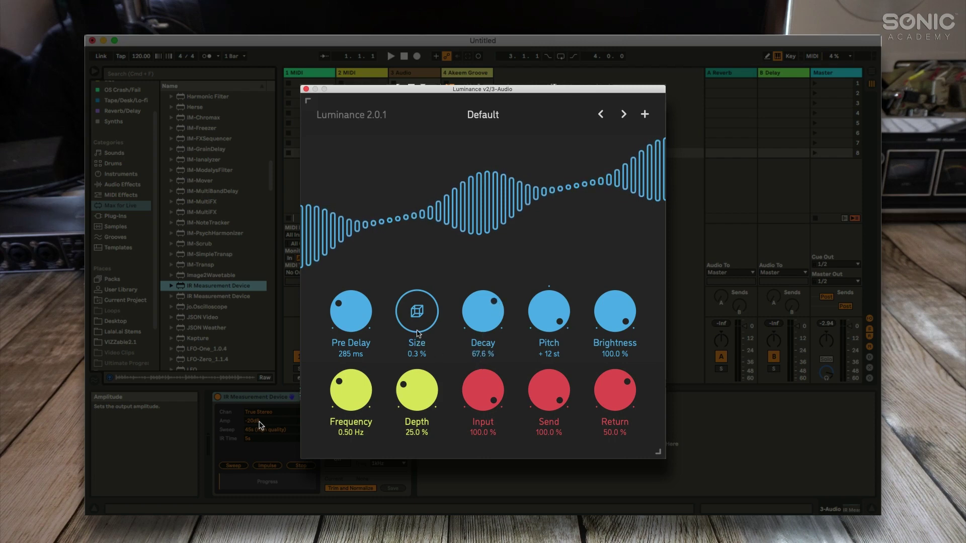
left_click_drag(418, 330, 411, 200)
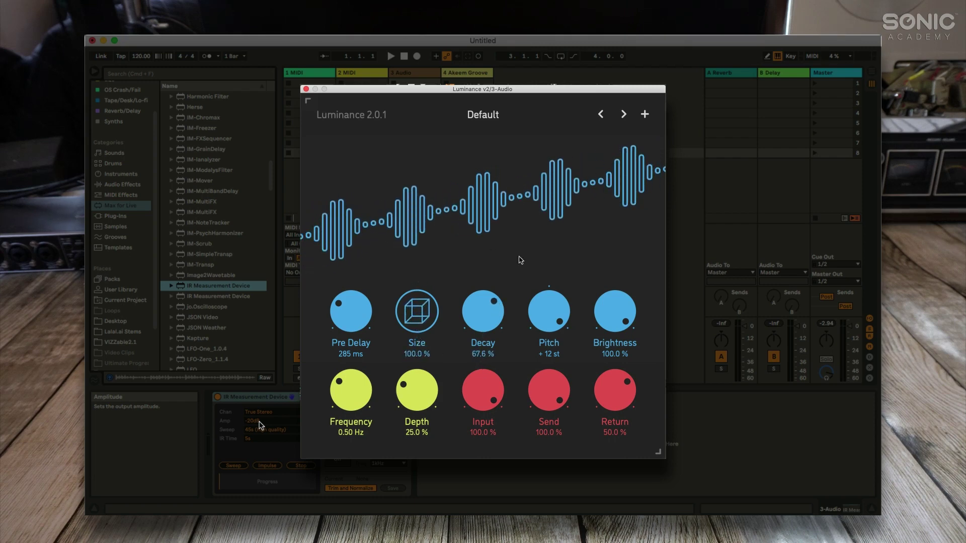
left_click_drag(545, 296, 542, 375)
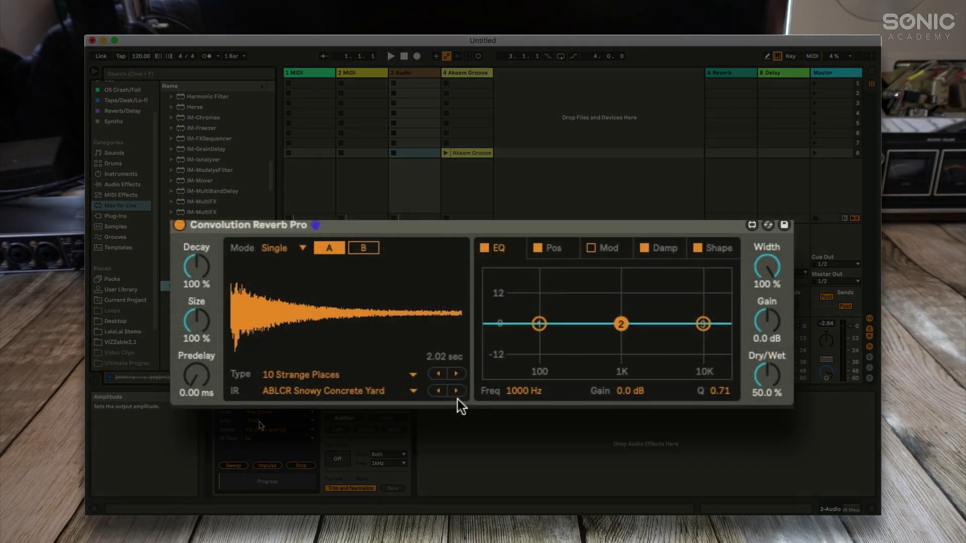
Step: Step through several impulse responses of the 10 Strange Places type in Convolution Reverb Pro
left_click(457, 398)
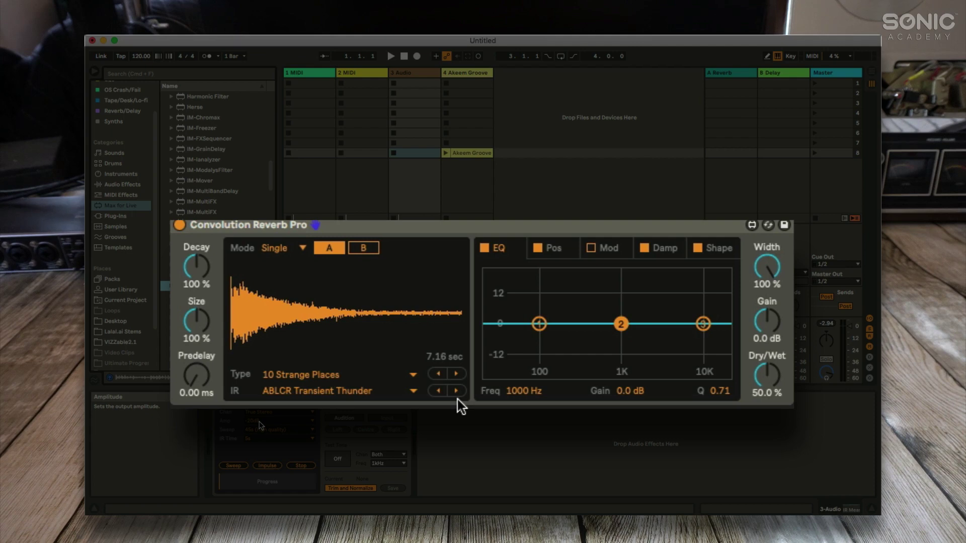
left_click(457, 399)
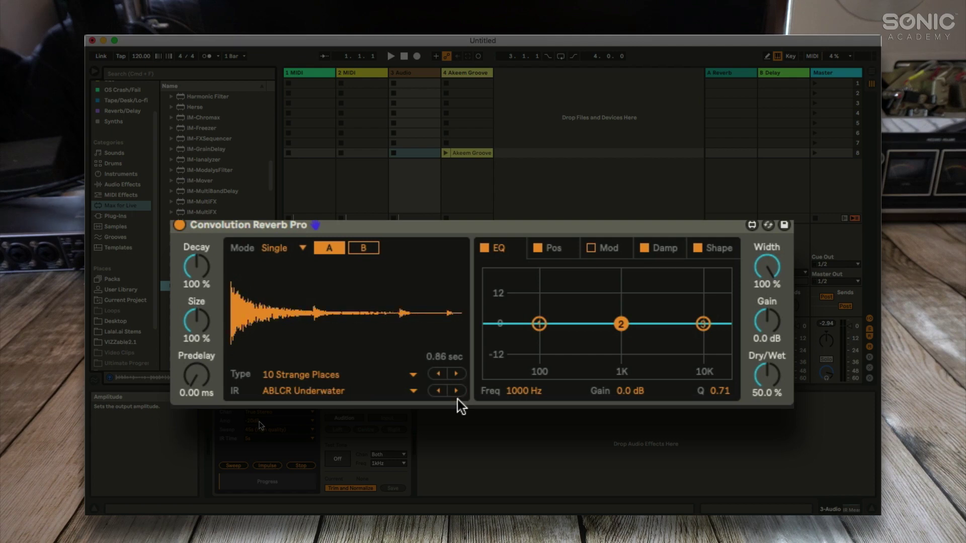
left_click(457, 399)
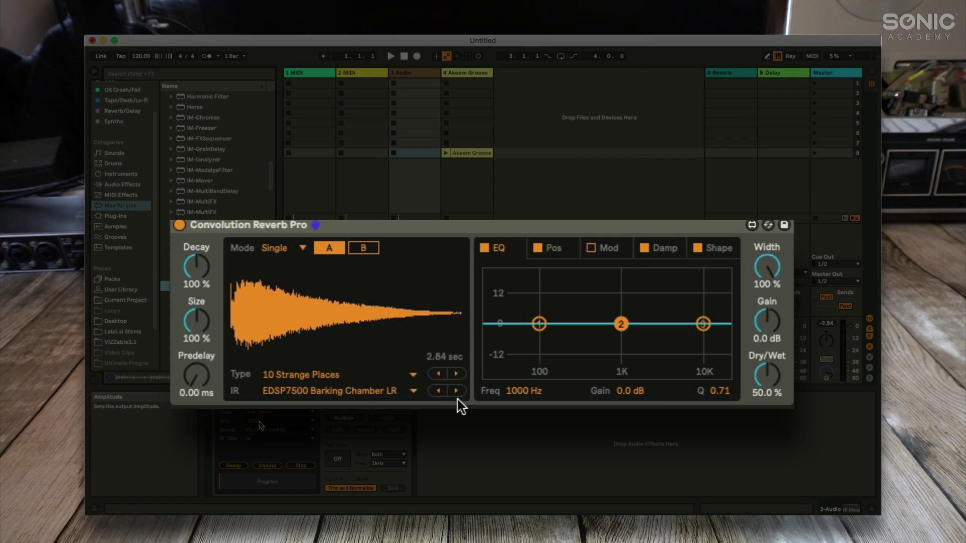
left_click(457, 400)
left_click(457, 399)
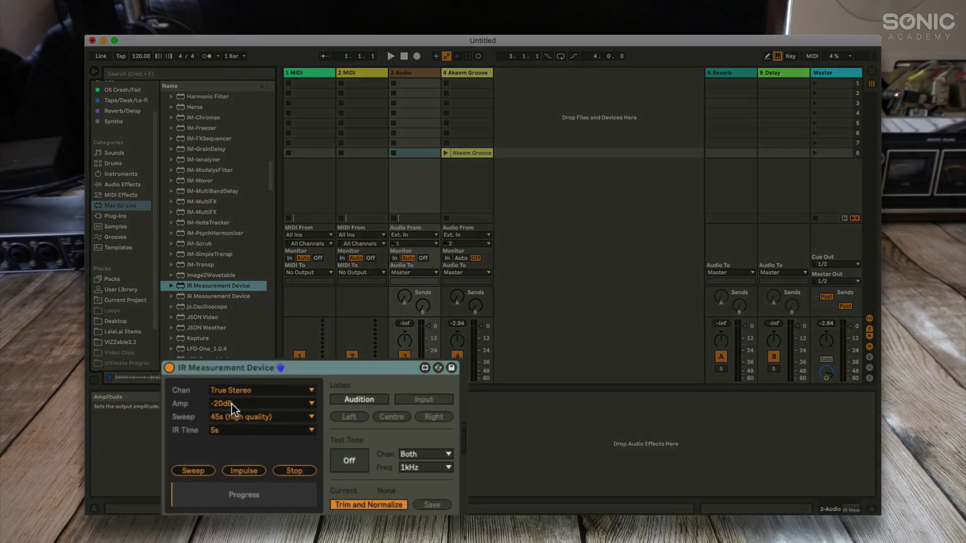
Step: In the IR Measurement Device, review the channel options, keep True Stereo, and set the amplitude to -30dB
left_click(309, 391)
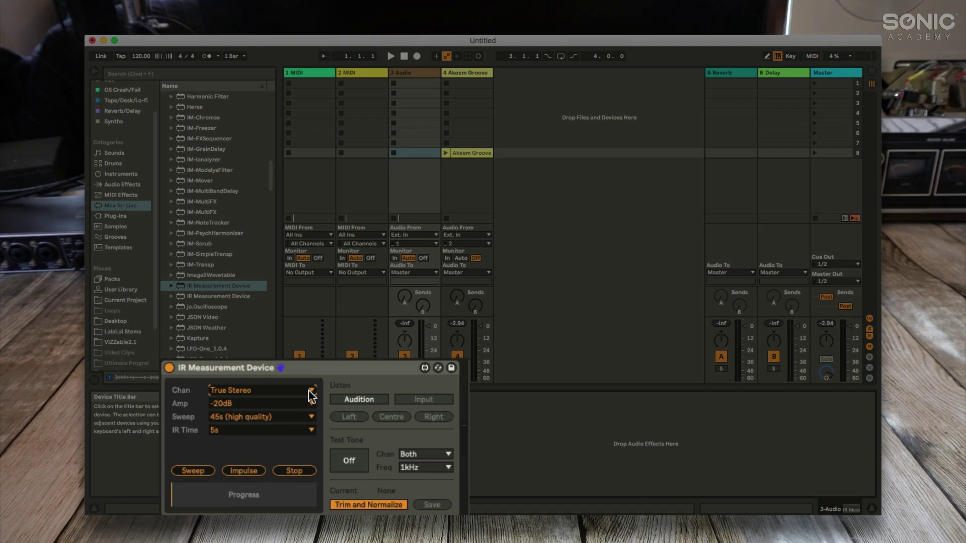
left_click(308, 391)
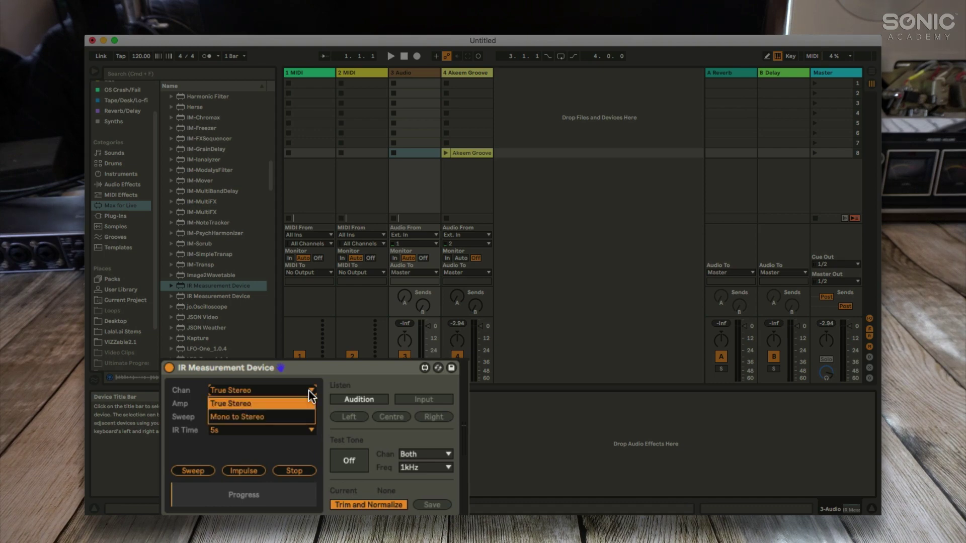
left_click(309, 390)
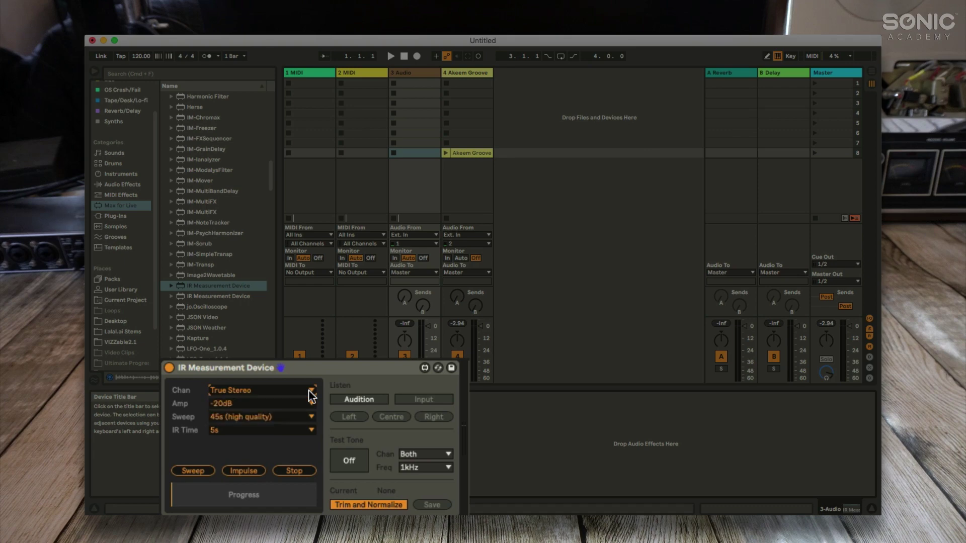
left_click(311, 403)
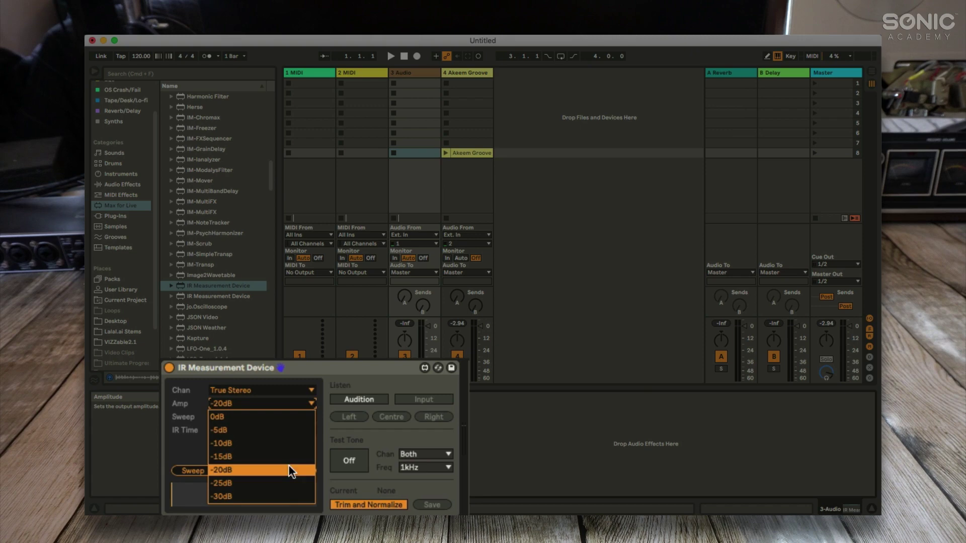
left_click(290, 492)
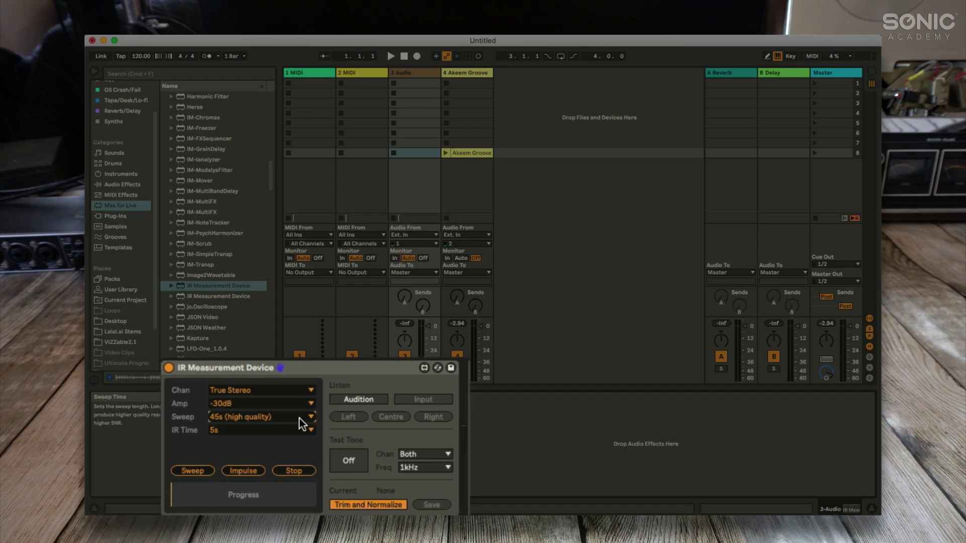
Step: Start an impulse measurement in the IR Measurement Device and stop it
left_click(249, 472)
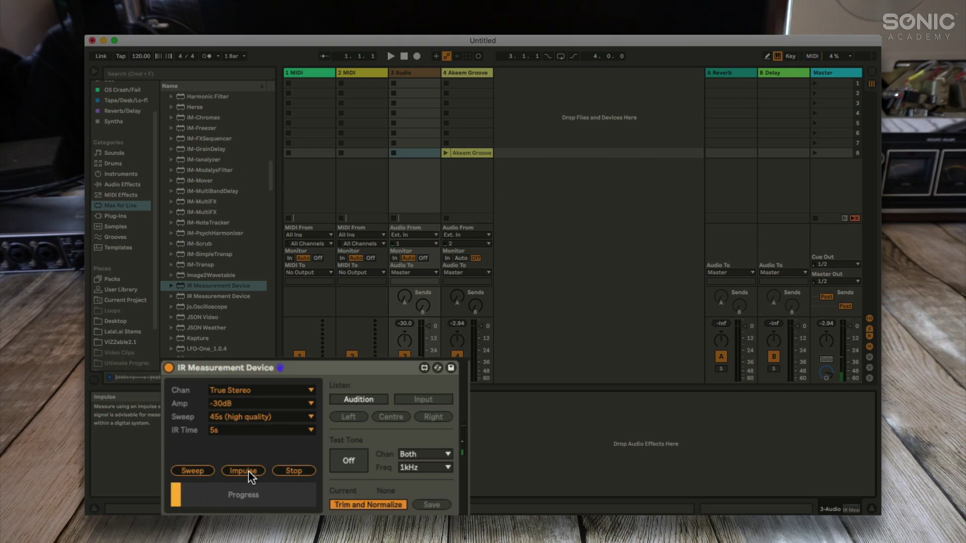
left_click(284, 472)
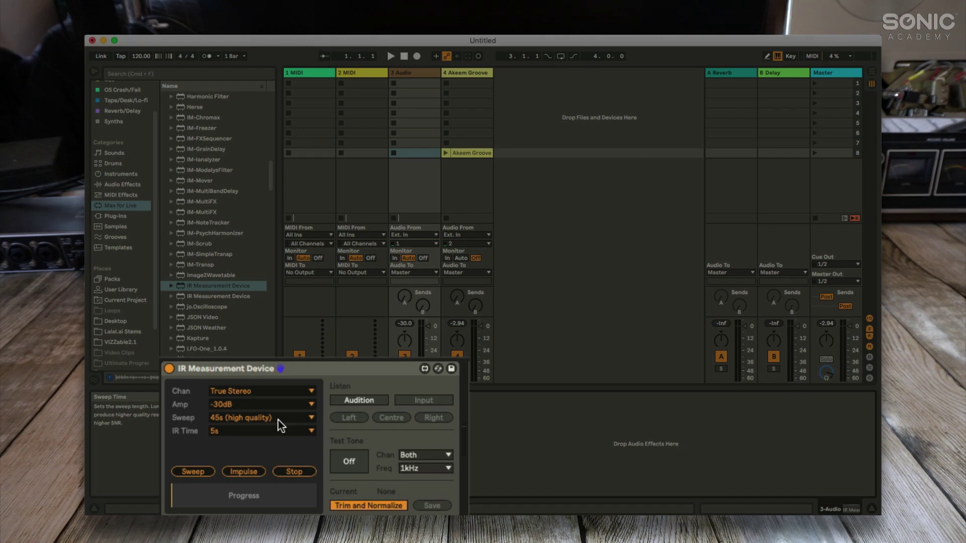
Step: Keep the sweep at 45s (high quality) and set the IR Time to 2s
left_click(280, 425)
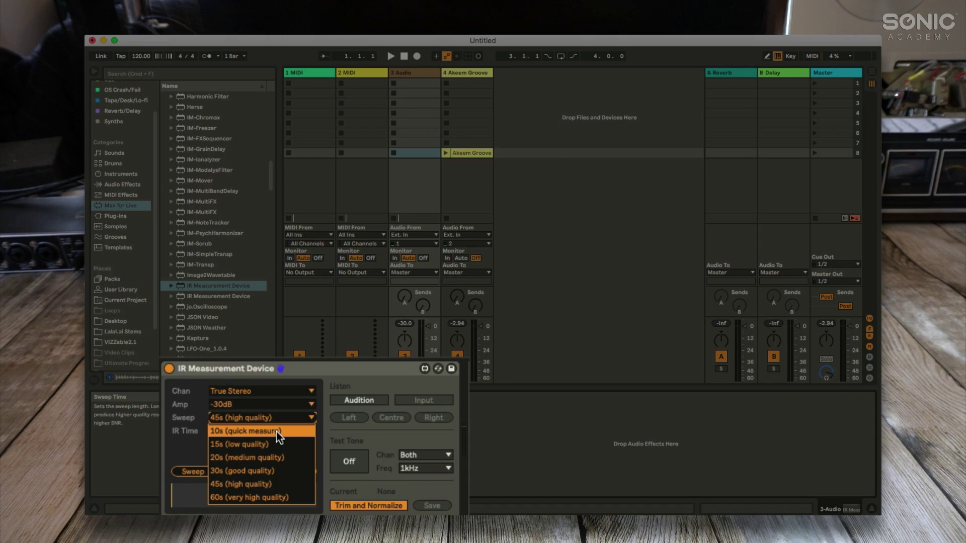
left_click(282, 481)
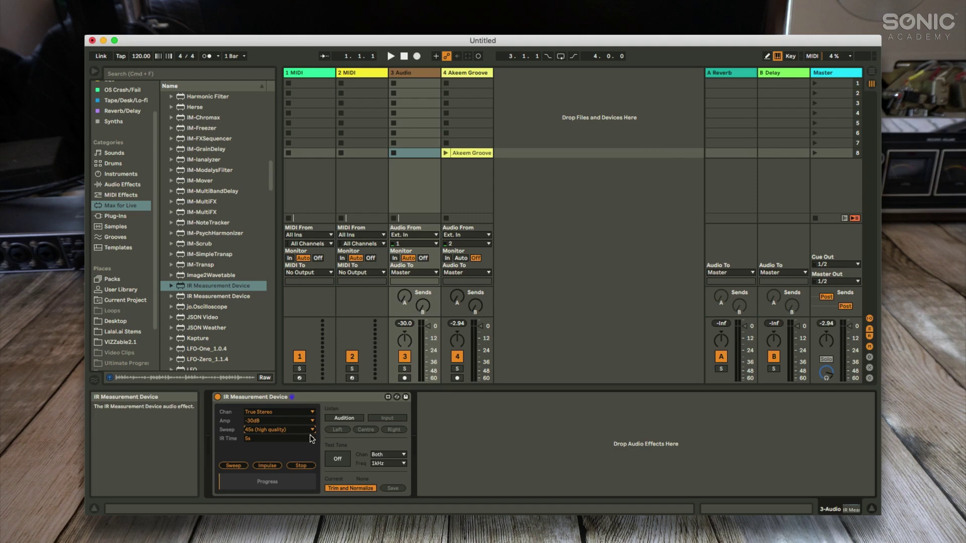
left_click(313, 440)
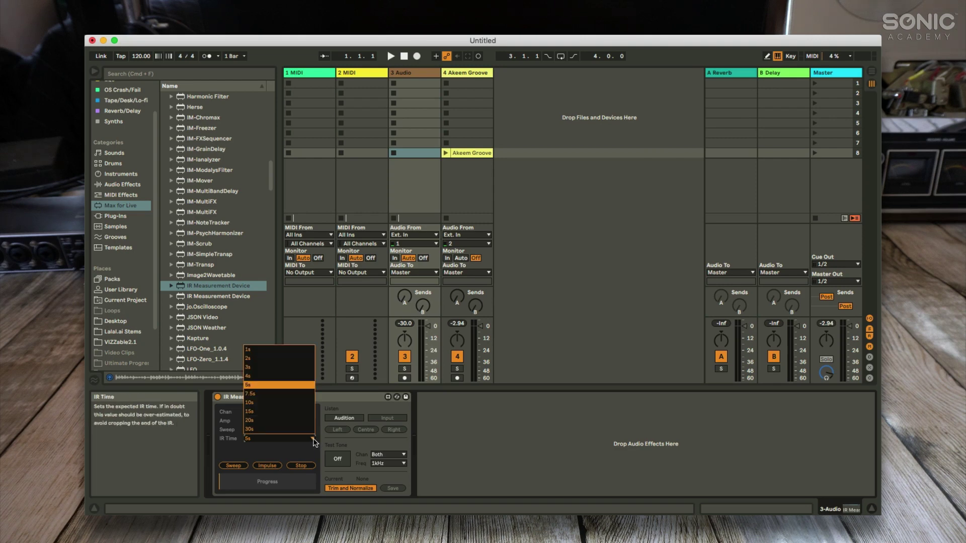
left_click(300, 358)
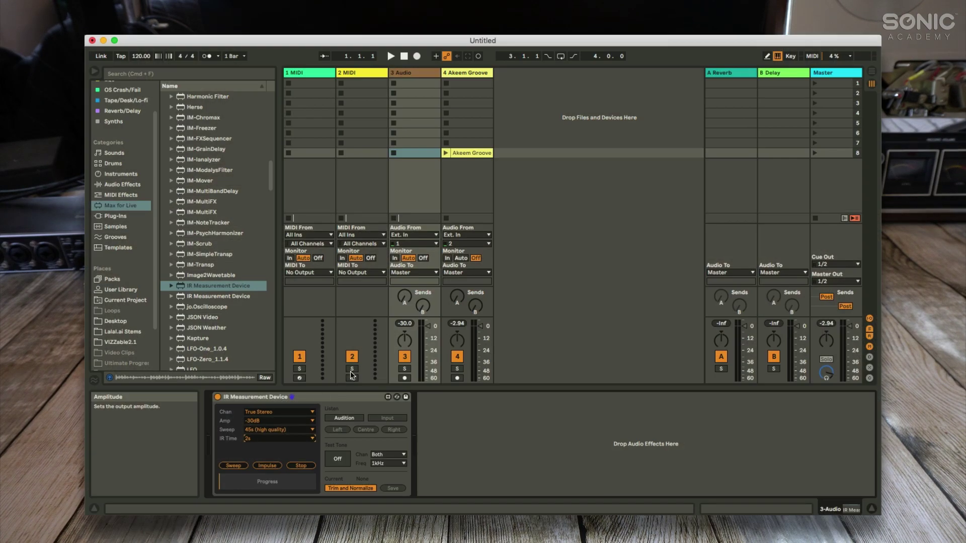
Step: Play the Akeem Groove clip to audition it, then stop it
left_click(445, 153)
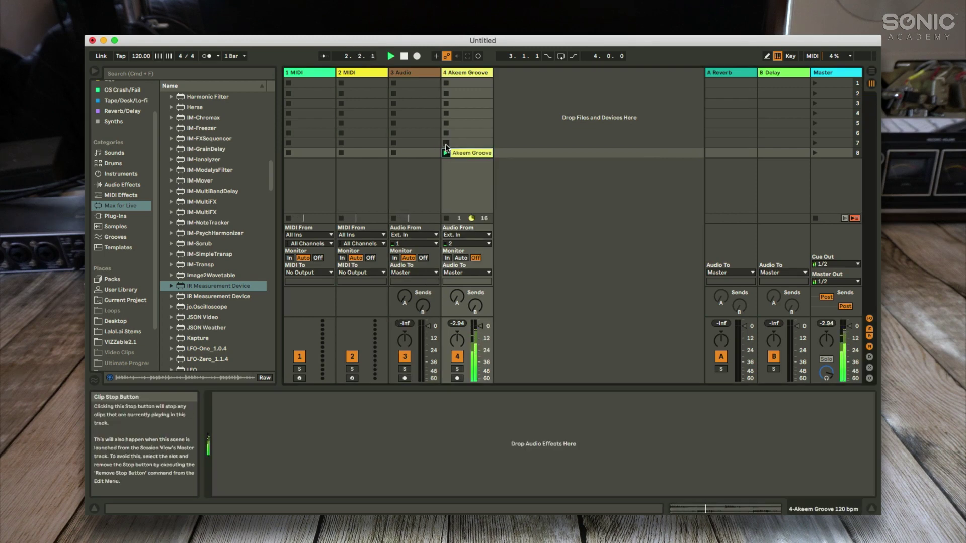
left_click(445, 144)
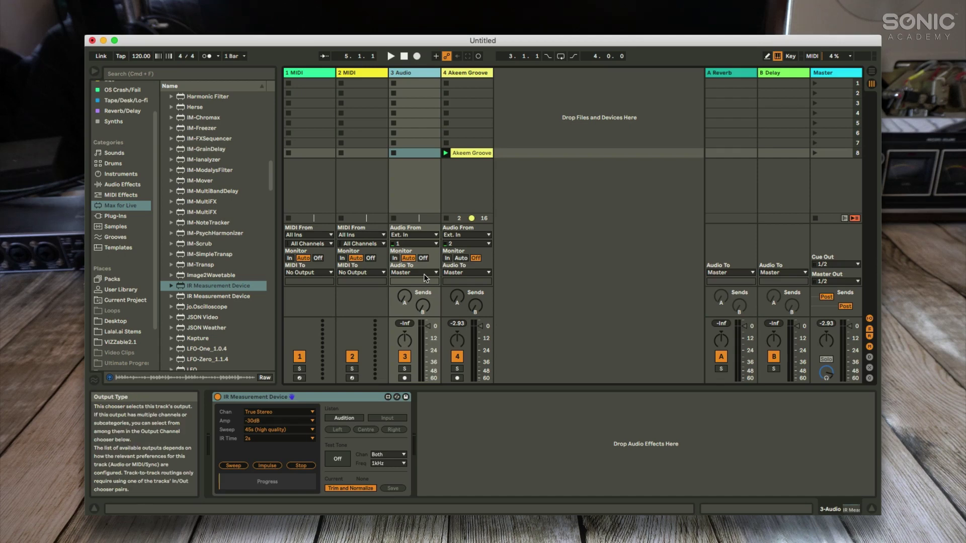
Step: Route the 3 Audio track's output to Ext. Out 1/2 and its external input to channels 3/4
left_click(424, 273)
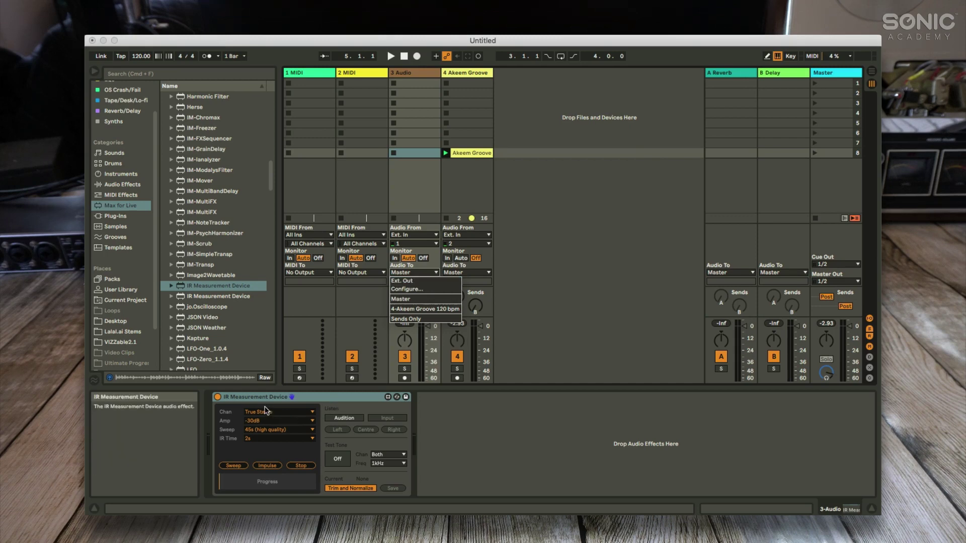
left_click(420, 281)
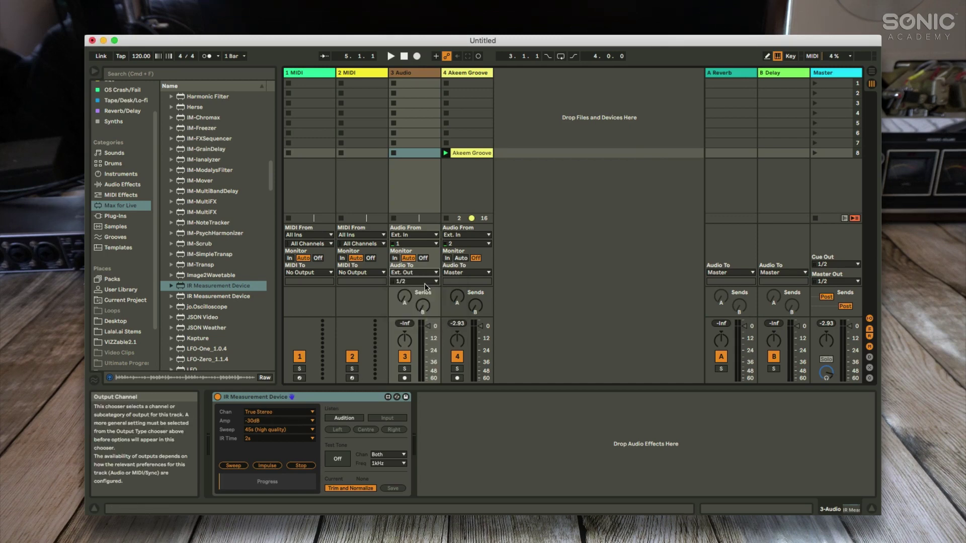
left_click(413, 246)
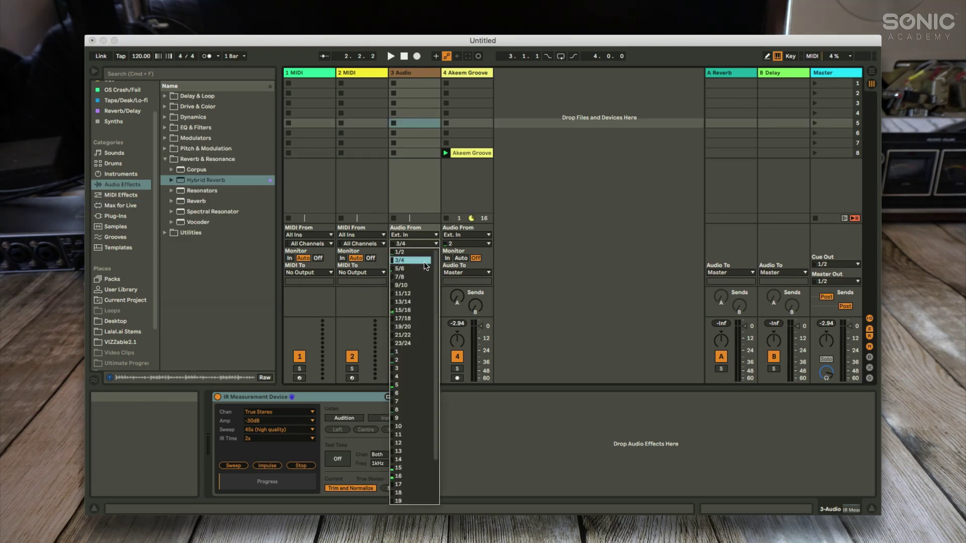
left_click(423, 262)
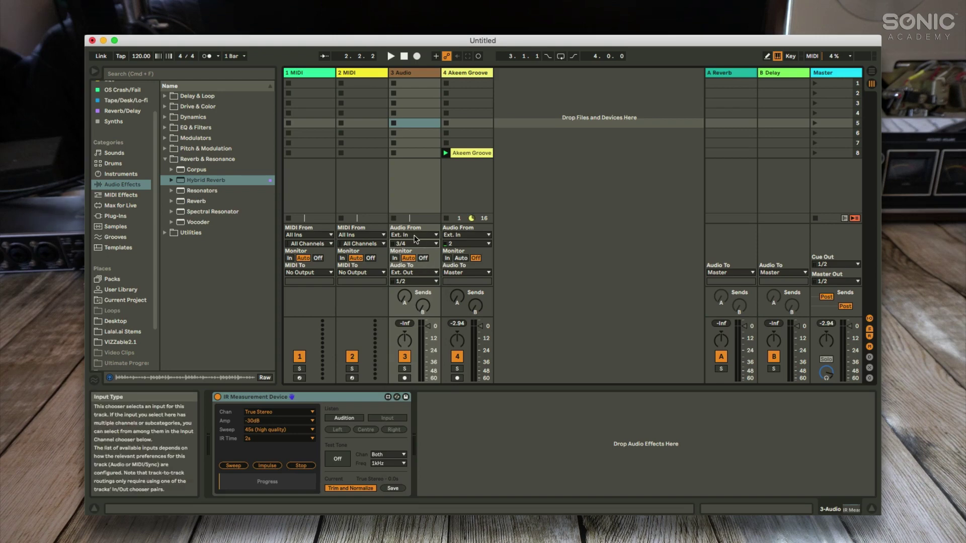
Step: Set the 3 Audio track's monitoring to In
left_click(395, 258)
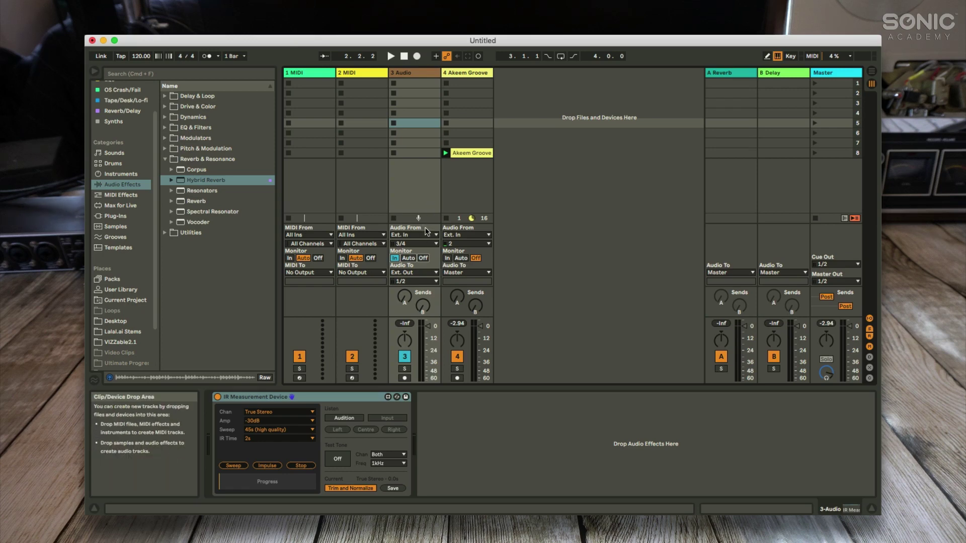
left_click(409, 258)
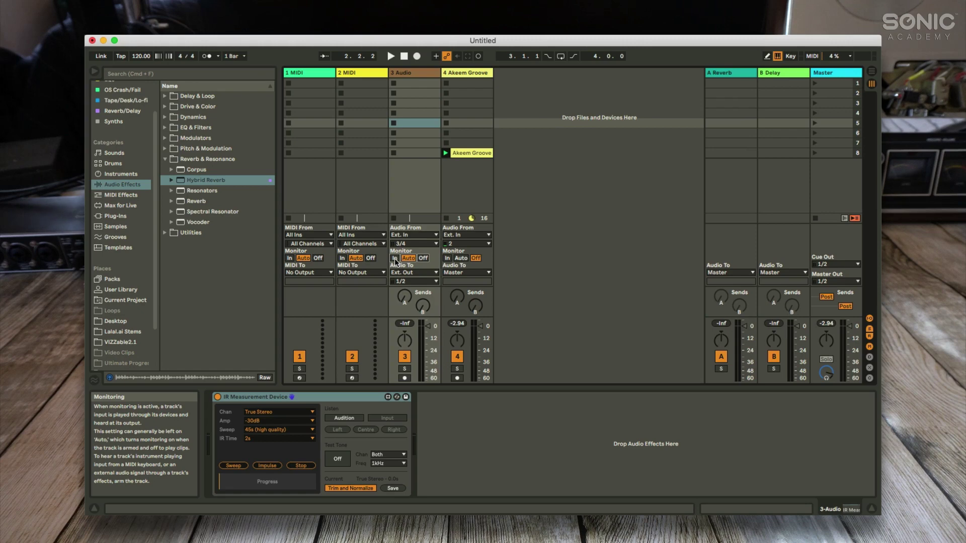
left_click(395, 258)
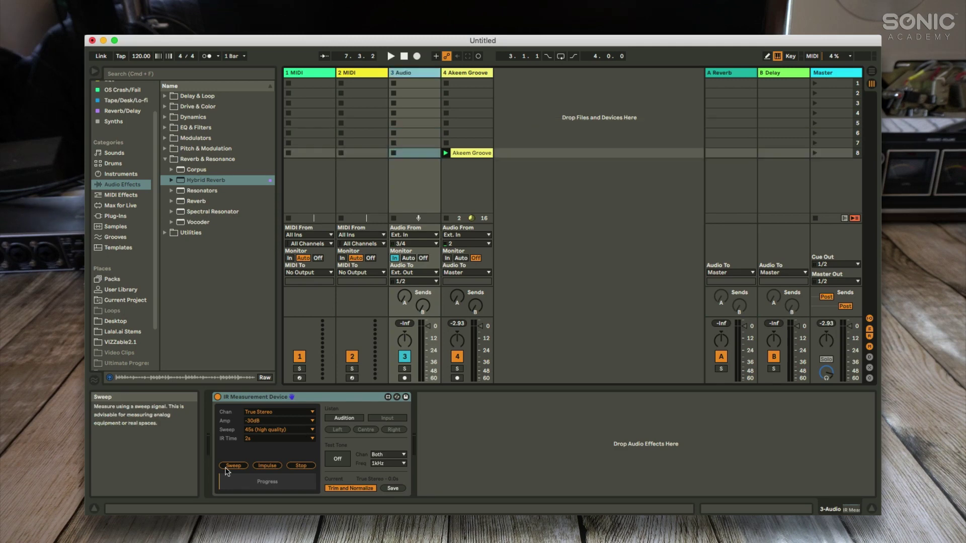
Step: Run the sweep measurement and save the recorded IR as "Sony TA2244 Full & Treble Boost" in AIFF format in the IRs folder
left_click(226, 469)
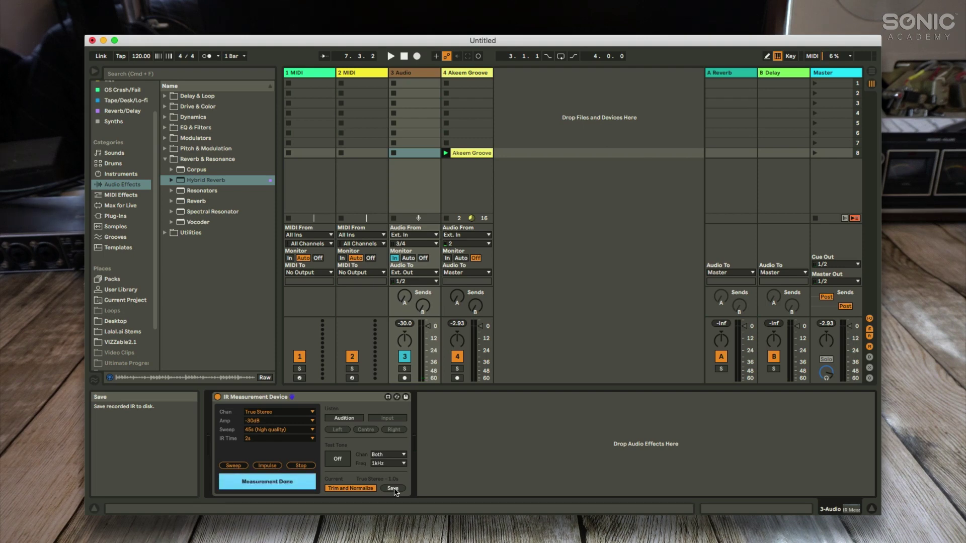
left_click(393, 488)
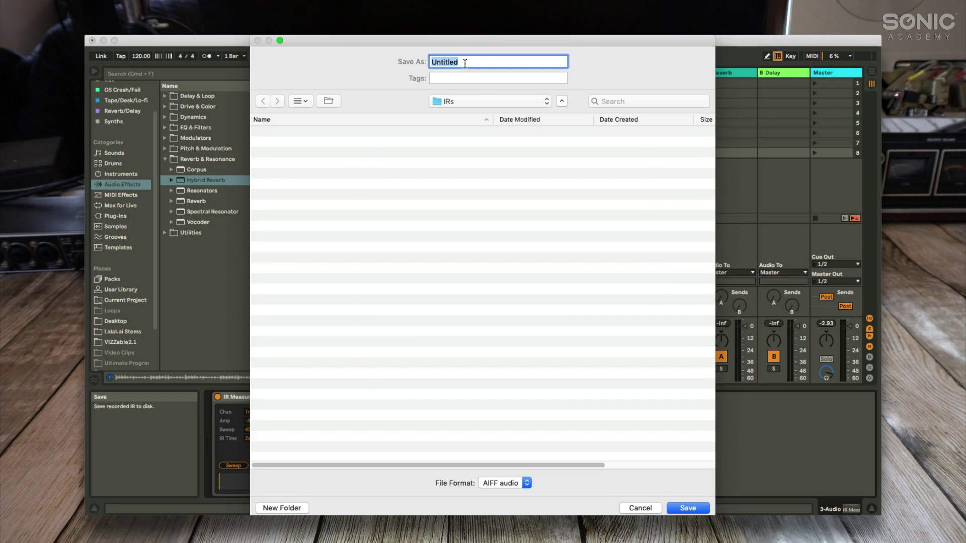
type("Sony TA2244 Full")
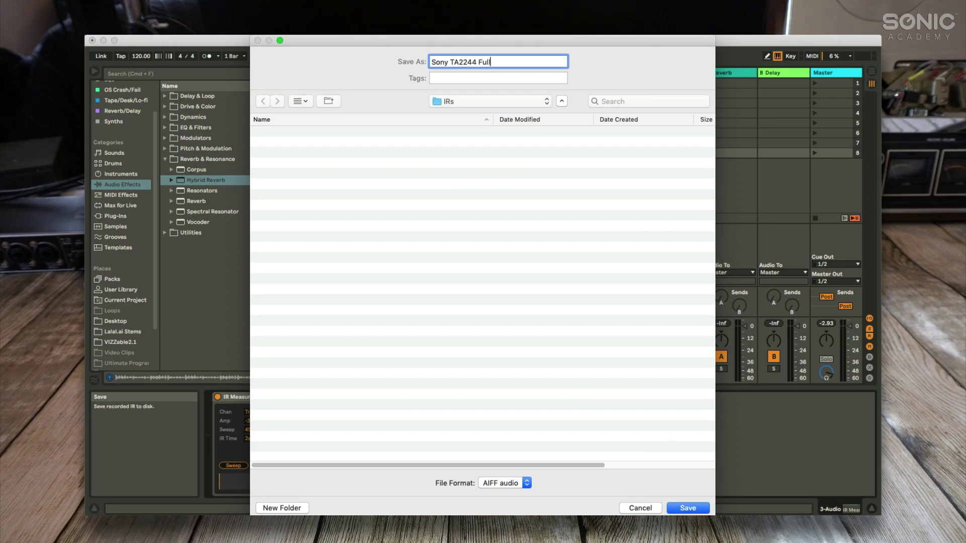
type(" & Treble Boost")
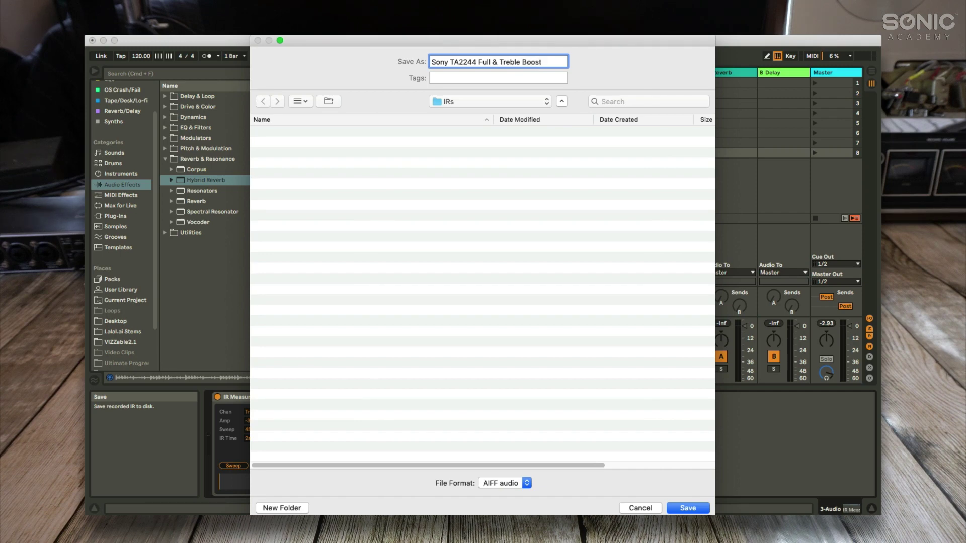
left_click(688, 507)
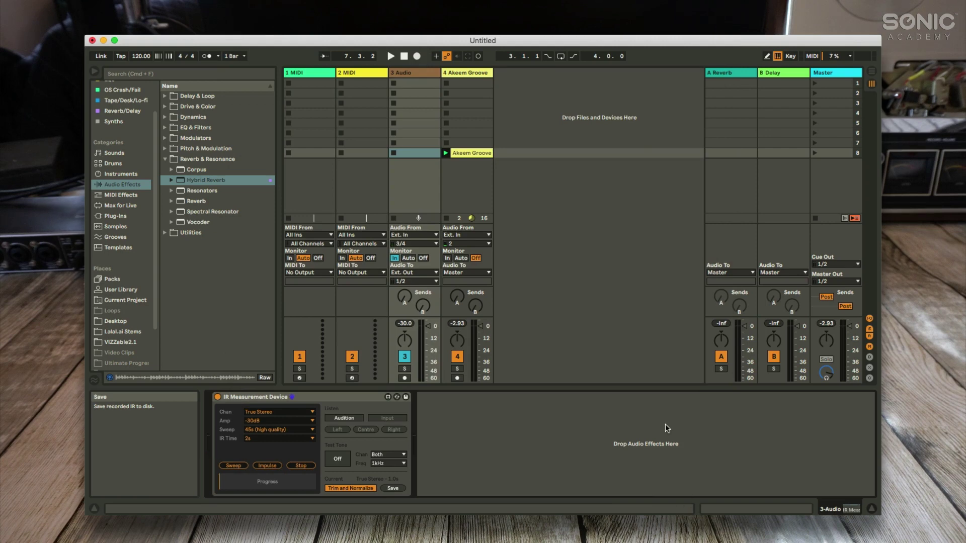
Step: Add Hybrid Reverb to the Akeem Groove track
left_click(476, 71)
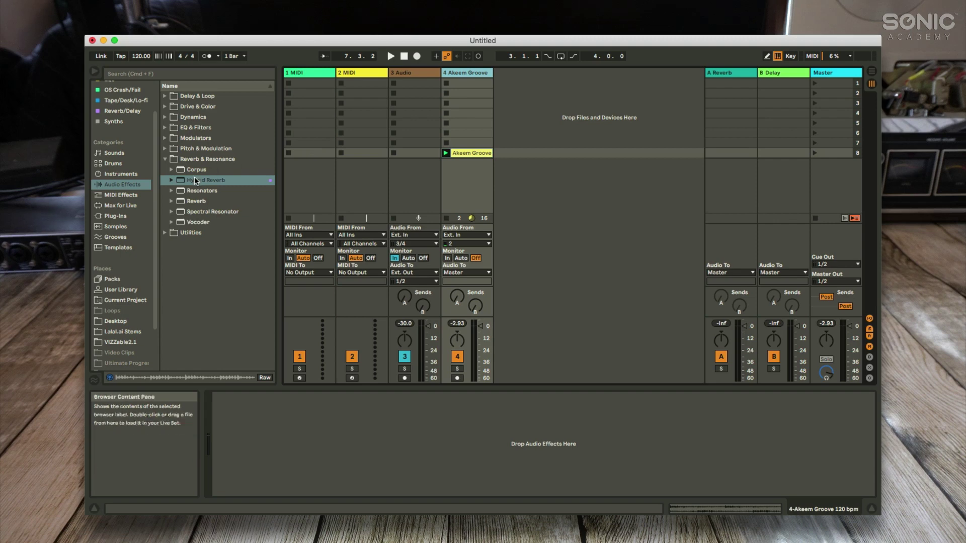
left_click_drag(192, 179, 476, 123)
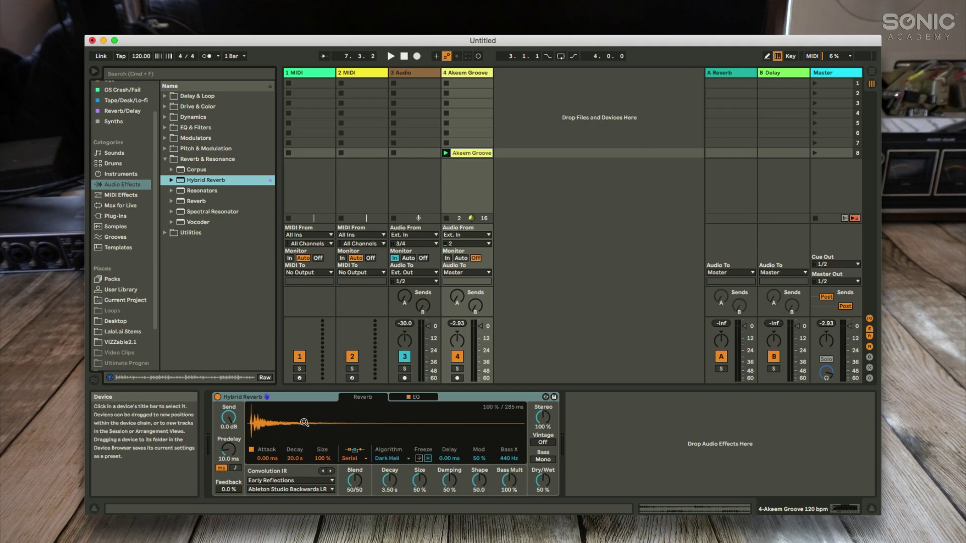
Step: Set Hybrid Reverb's routing to Convolution and load "Sony TA2244 Full & Treble Boost L.aif" from the IRs folder as its impulse response
left_click(365, 459)
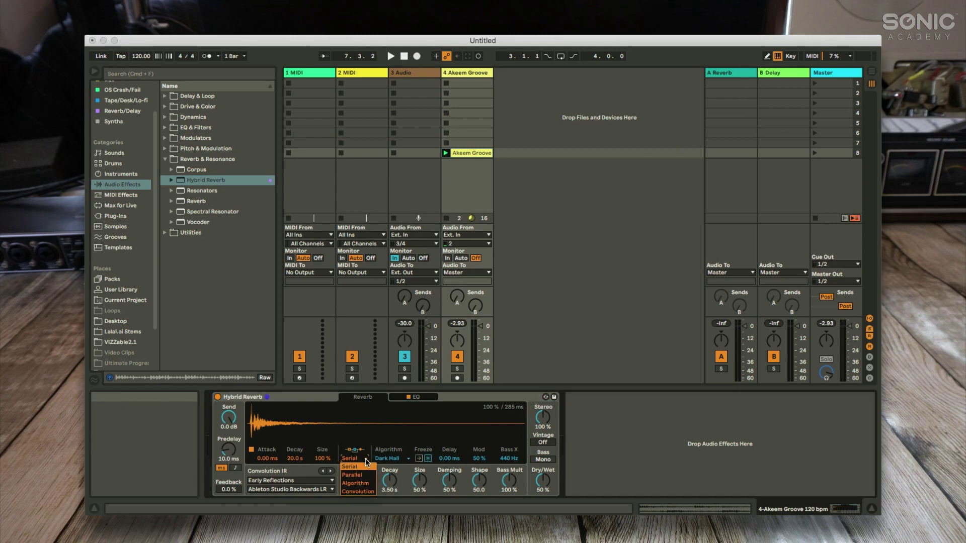
left_click(363, 490)
left_click(143, 513)
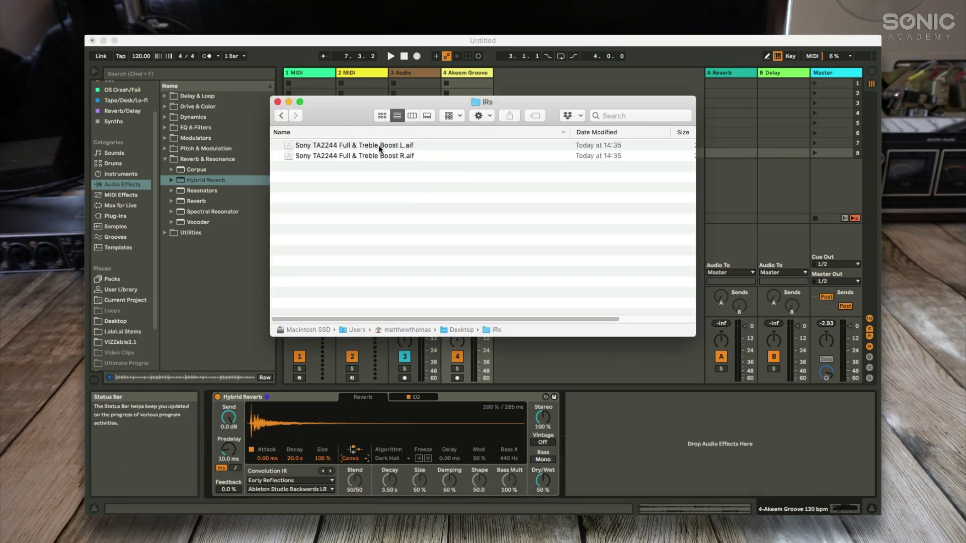
left_click_drag(379, 145, 390, 426)
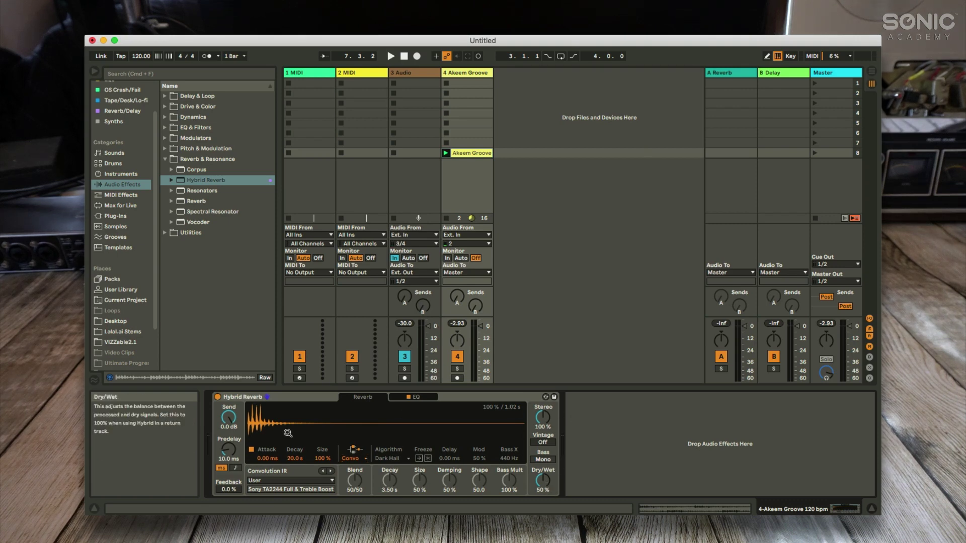
Step: Bypass Hybrid Reverb to audition the dry Akeem Groove clip, and re-enable the device to compare
left_click(218, 398)
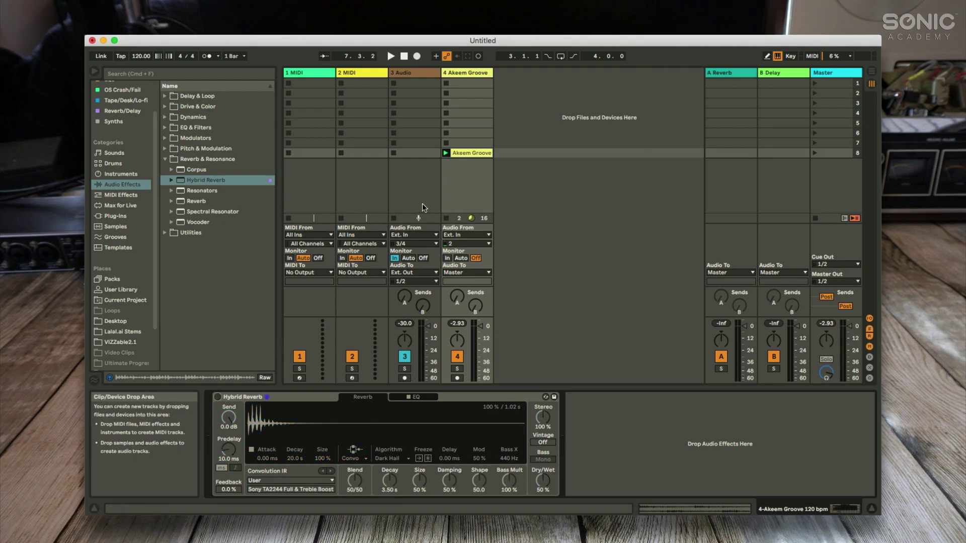
left_click(445, 153)
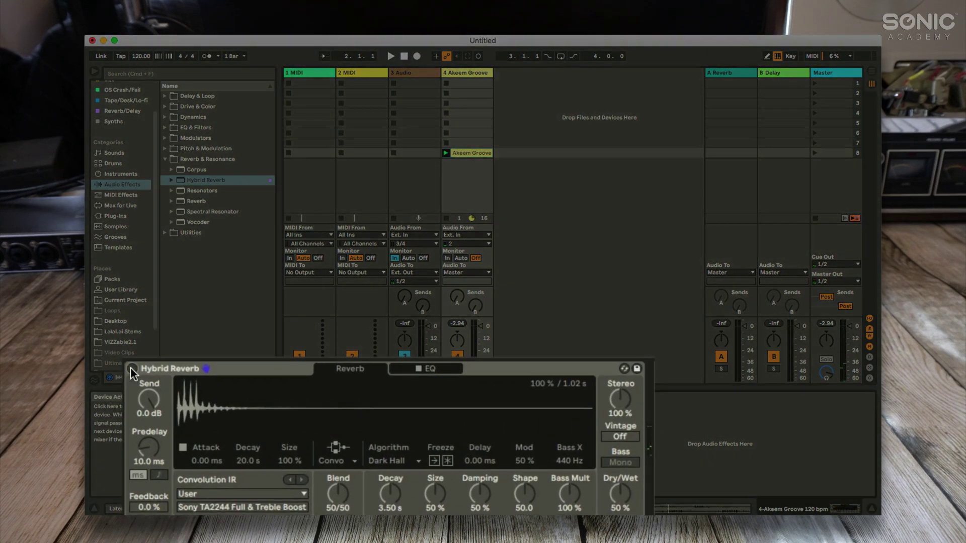
left_click(217, 397)
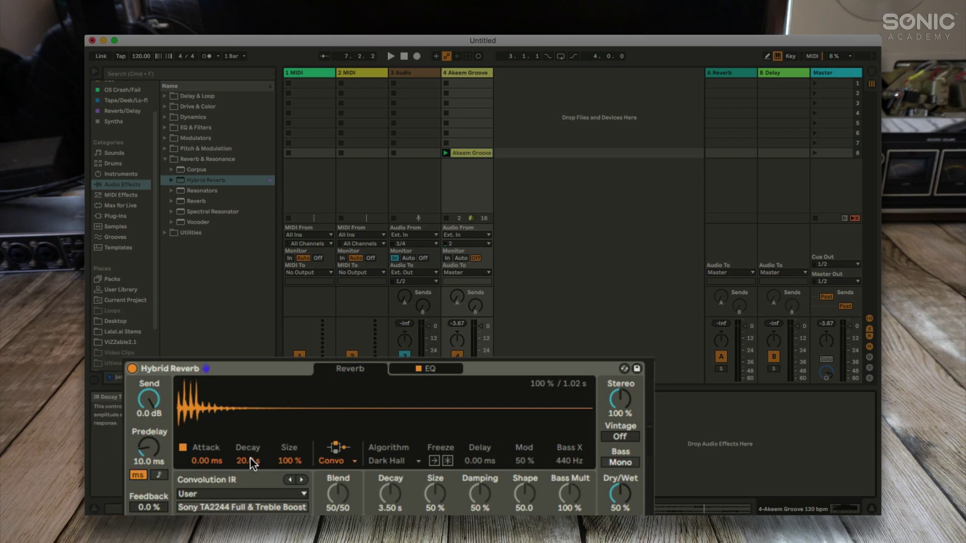
Step: Audition the groove with the convolution IR decay at 147 ms and 7.42 s, and settle the decay on 1.45 s
left_click_drag(250, 458, 252, 457)
key("space")
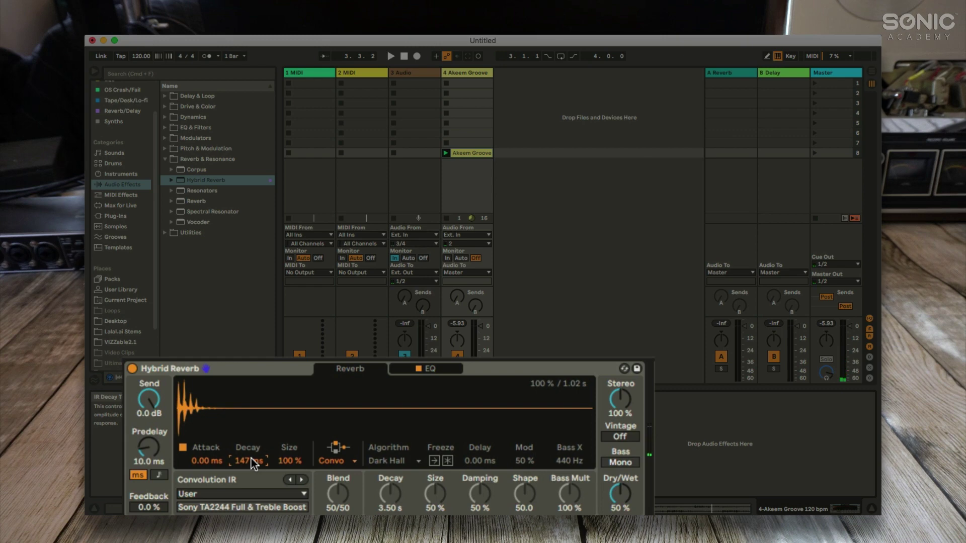
left_click_drag(252, 458, 252, 414)
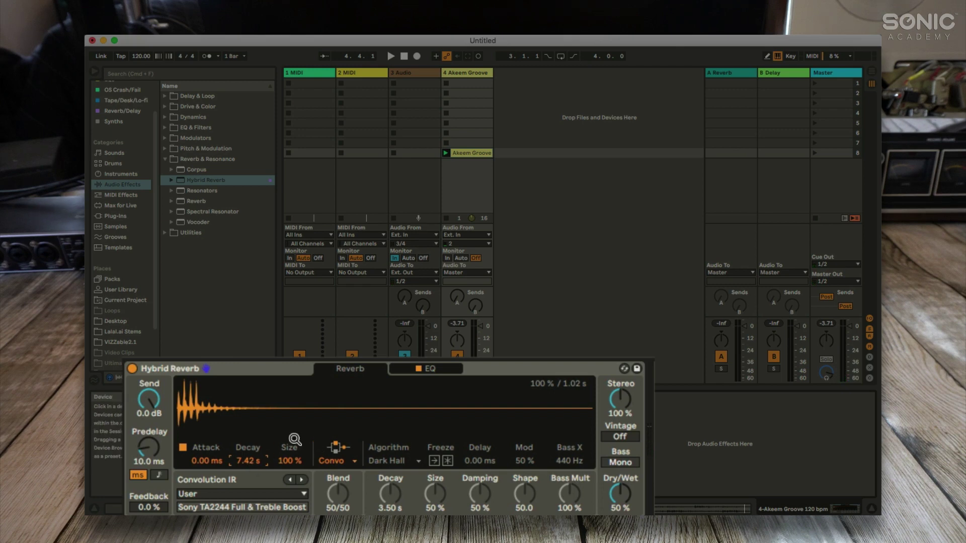
left_click_drag(248, 461, 249, 498)
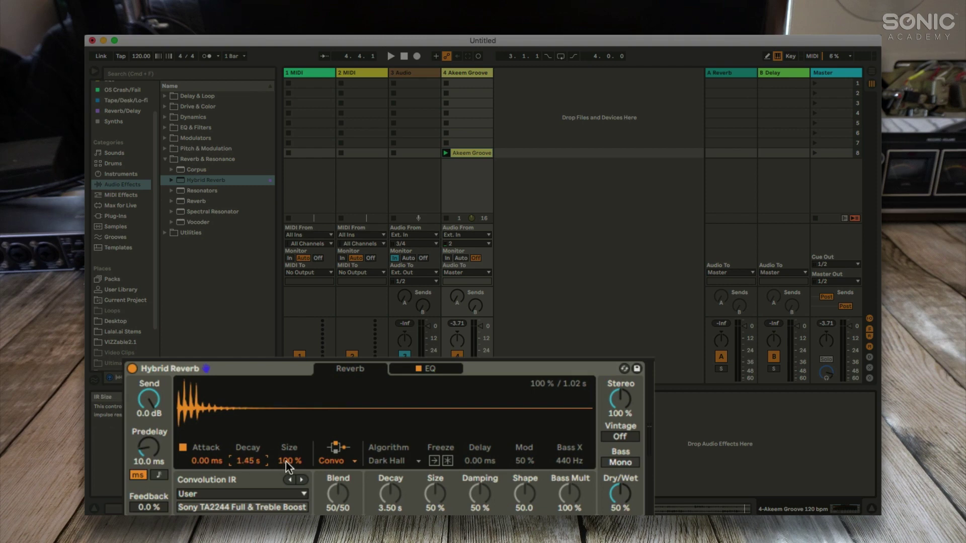
Step: Audition the groove with the IR size at 41%, 135% and 149%, and bring the size down to 108%
key("space")
mouse_move(285, 461)
left_mouse_down()
mouse_move(286, 482)
mouse_move(287, 468)
left_mouse_up()
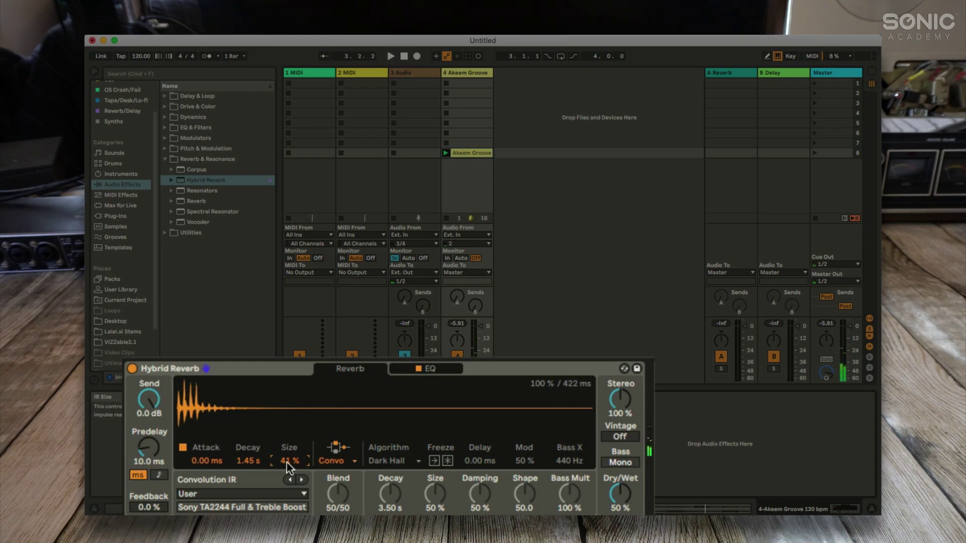
mouse_move(287, 463)
left_mouse_down()
mouse_move(286, 437)
mouse_move(286, 477)
left_mouse_up()
key("space")
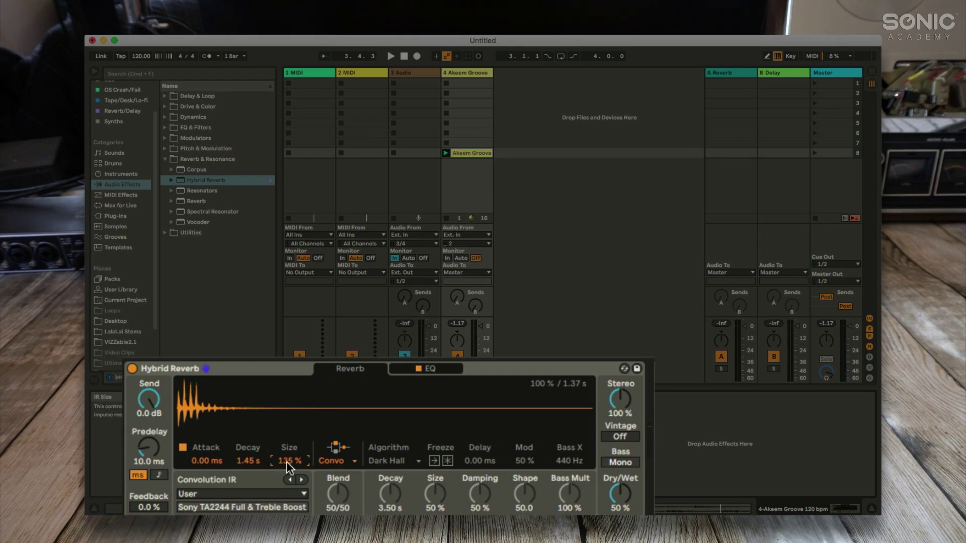
scroll(286, 463, "up", 5)
key("space")
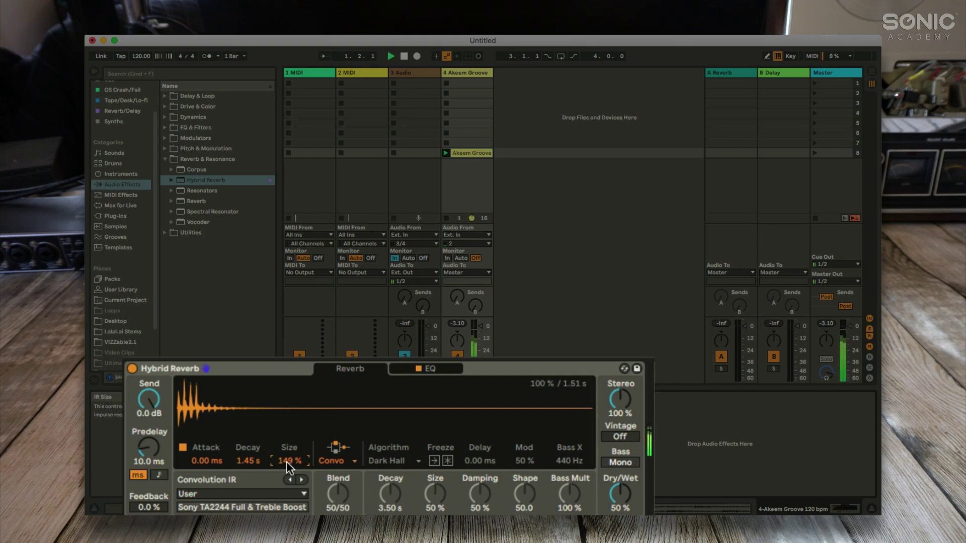
scroll(287, 463, "down", 5)
scroll(286, 462, "down", 2)
scroll(286, 463, "down", 2)
scroll(287, 463, "down", 4)
scroll(287, 463, "down", 3)
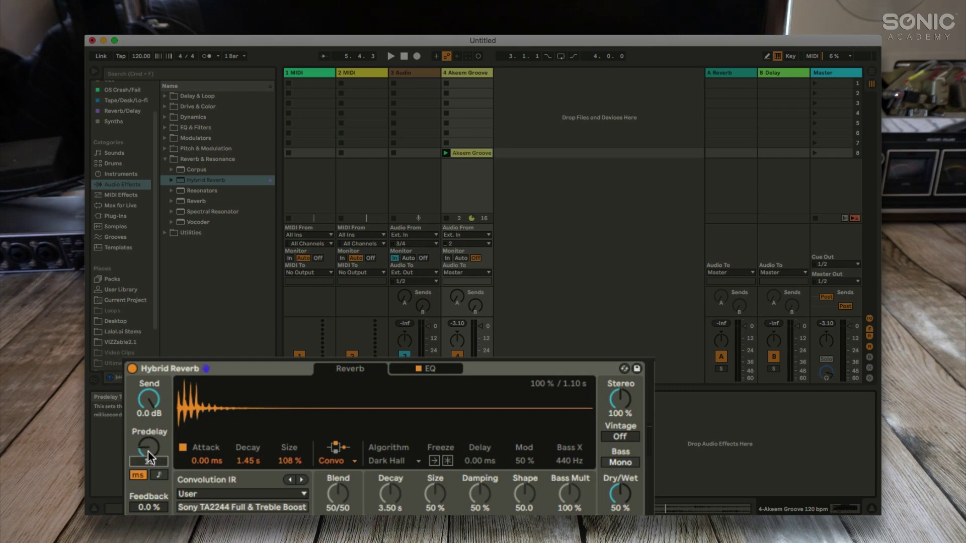
Step: Set Hybrid Reverb's predelay to 15 ms and its predelay feedback to 39%
left_click(148, 451)
mouse_move(148, 508)
left_mouse_down()
mouse_move(148, 488)
mouse_move(148, 507)
left_mouse_up()
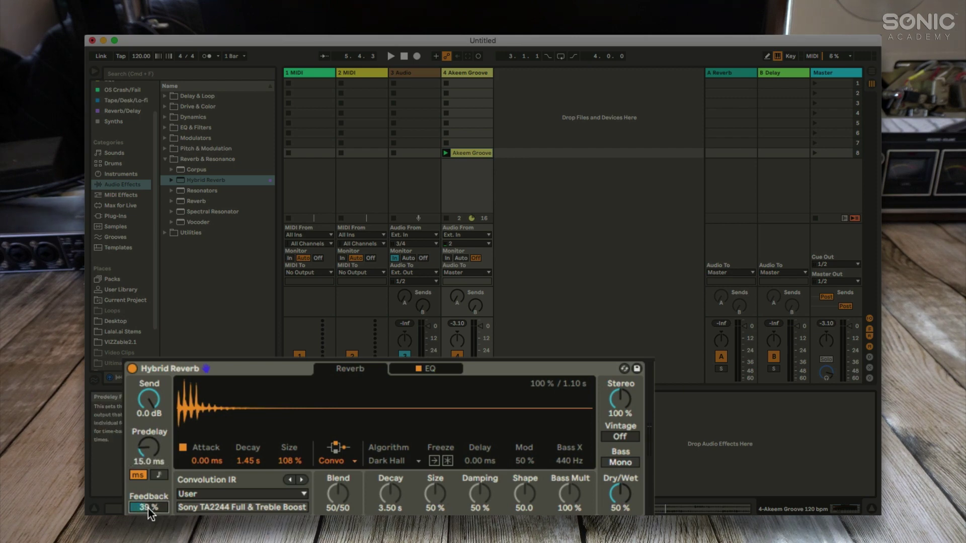
Step: Set the convolution IR size to 100%
left_click(290, 463)
type("100")
key("Return")
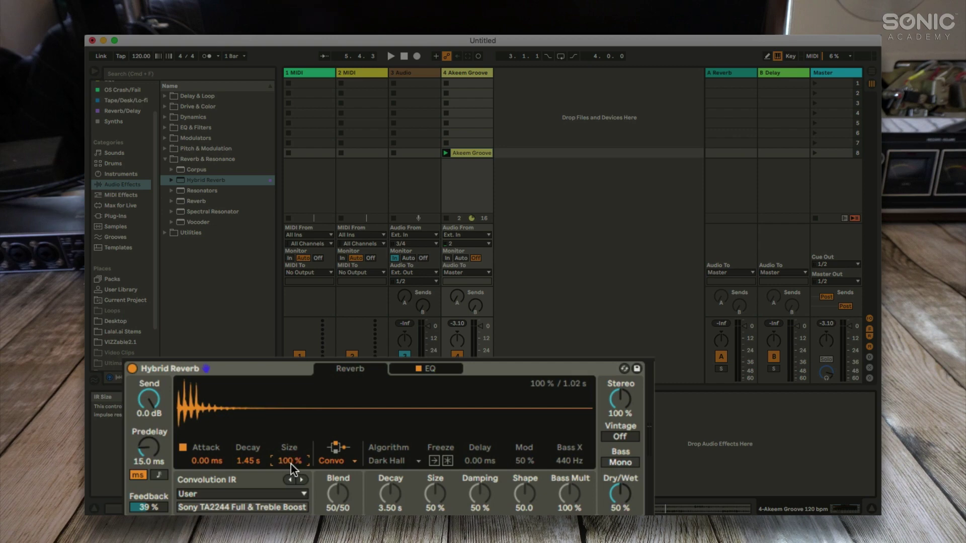
Step: Play the groove while raising the predelay feedback, and bring the feedback back down to 36%
key("space")
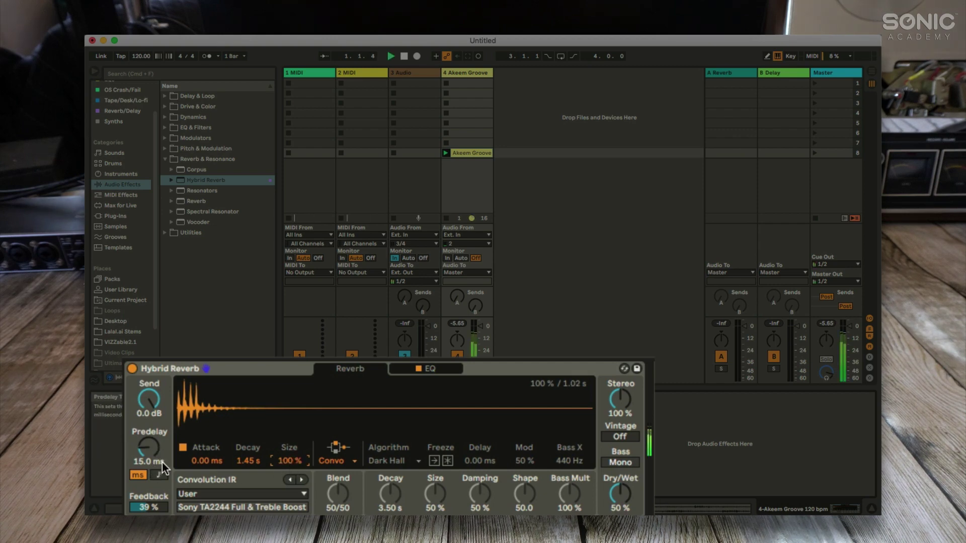
mouse_move(148, 507)
left_mouse_down()
mouse_move(148, 483)
mouse_move(148, 493)
left_mouse_up()
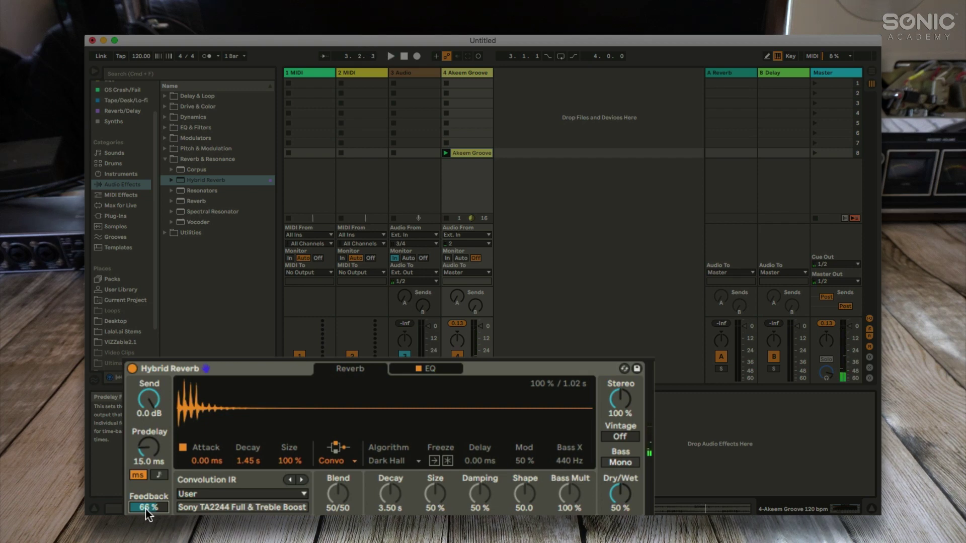
left_click_drag(146, 509, 145, 526)
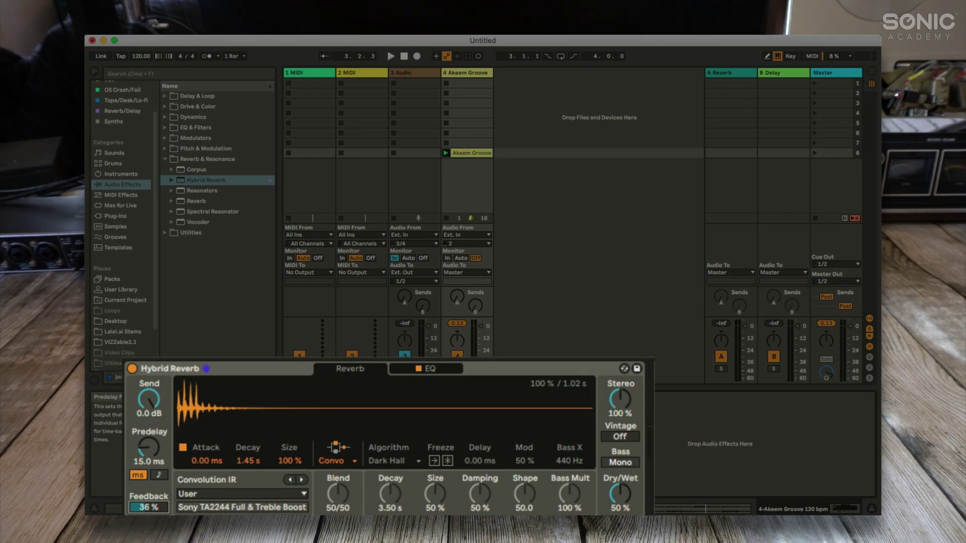